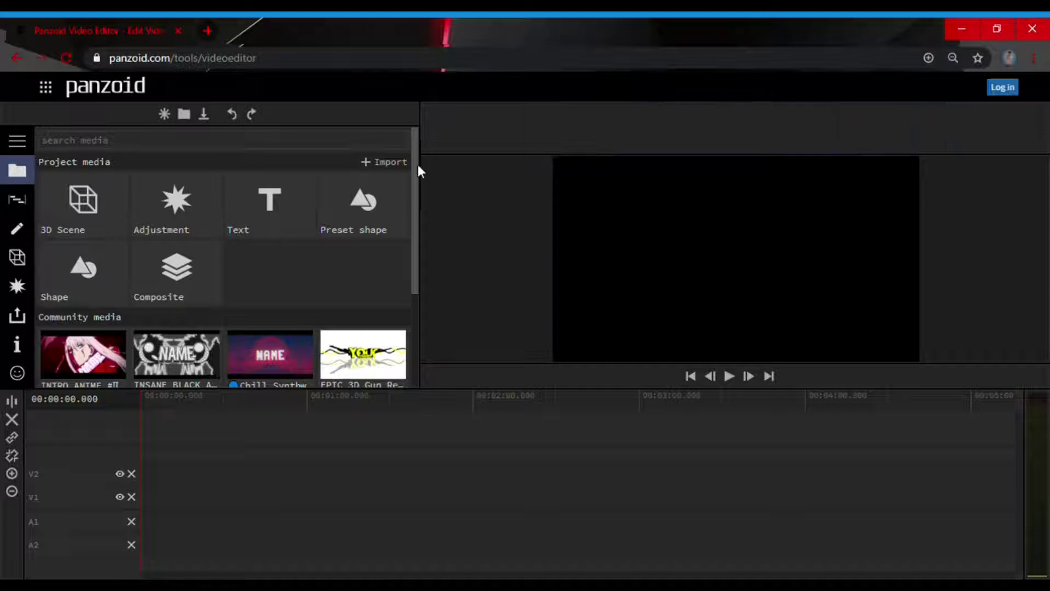
Step: Import greenscreen2.mp4 and dark city.jpg into the project media
click(386, 162)
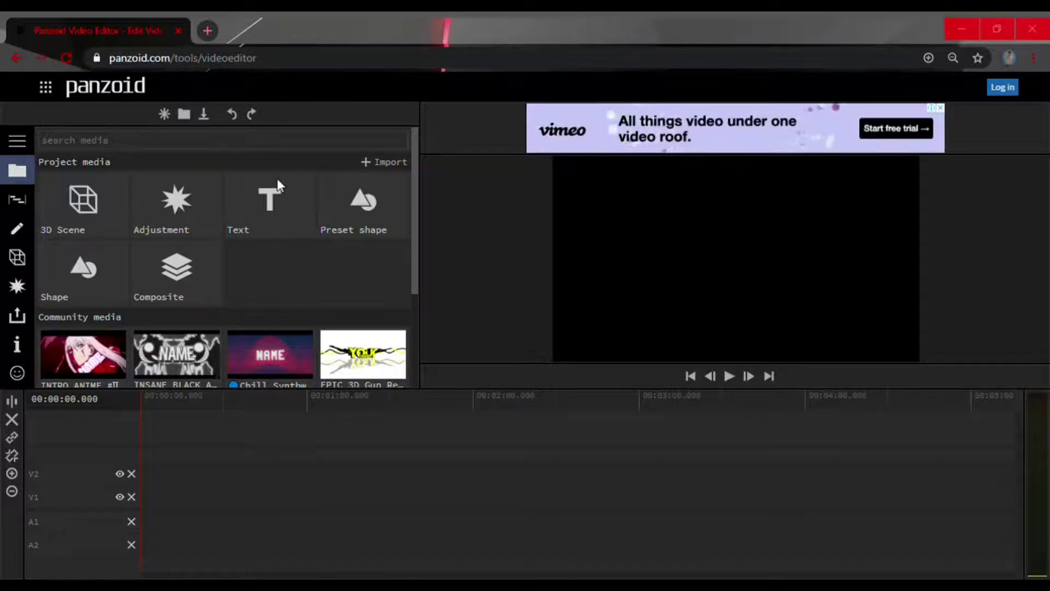
click(404, 368)
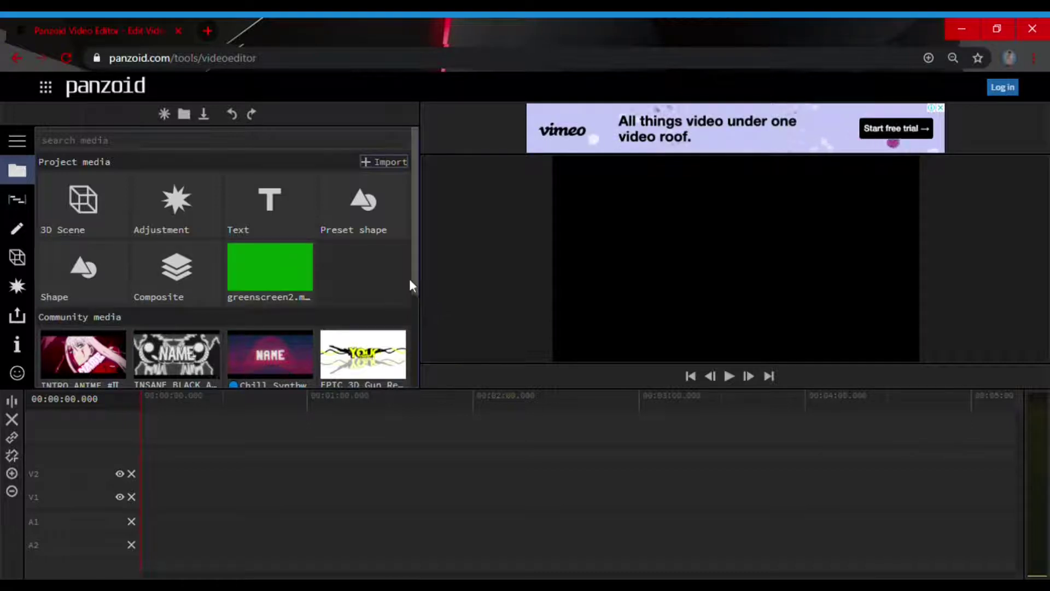
click(385, 163)
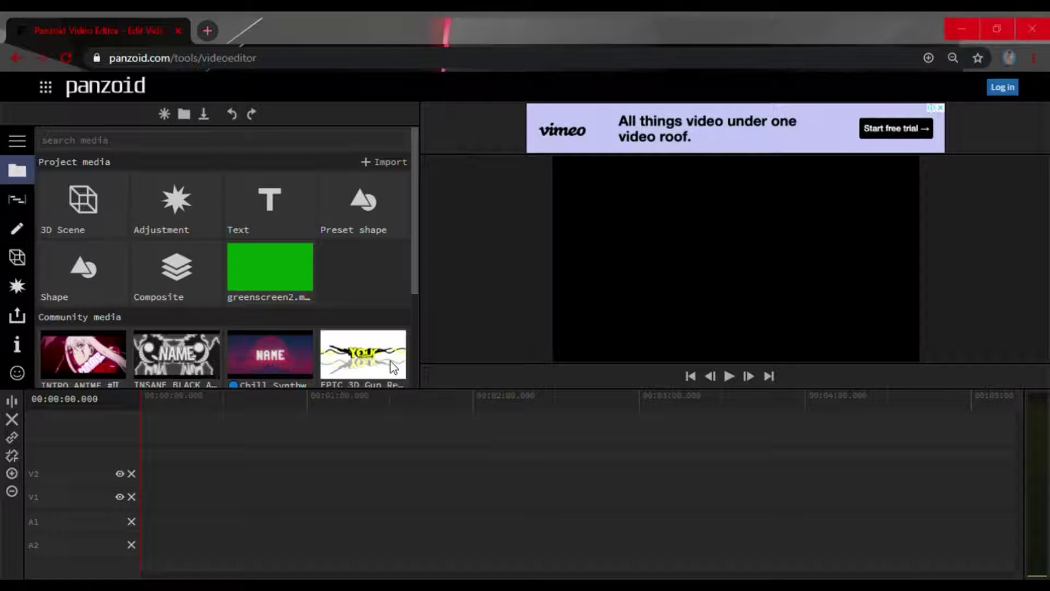
click(392, 376)
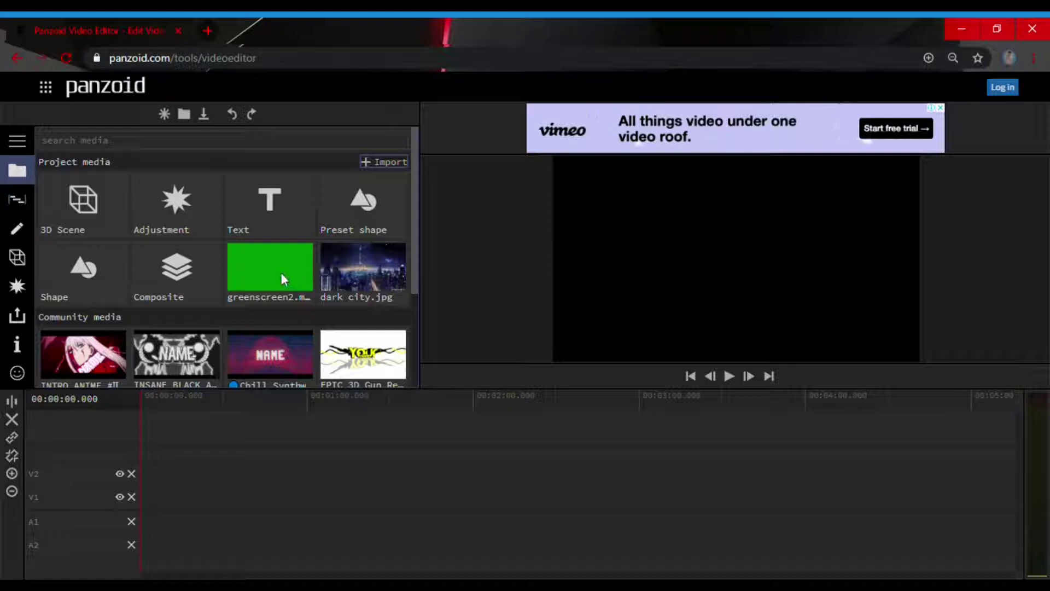
Step: Place dark city.jpg on track V1 and greenscreen2.mp4 on track V2, both starting at the beginning of the timeline
drag(372, 268, 210, 500)
drag(148, 494, 150, 494)
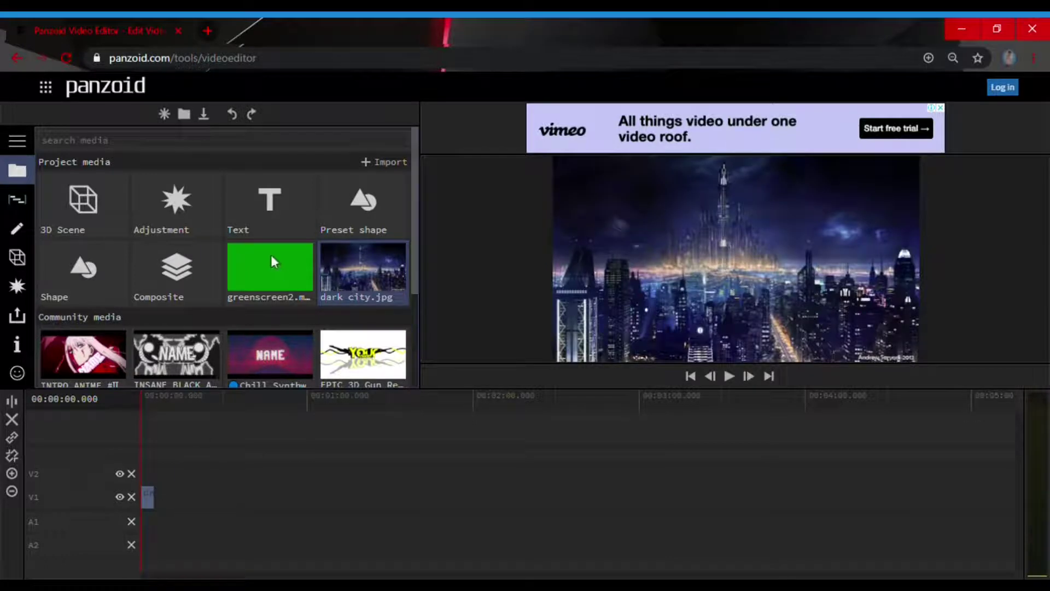
drag(272, 266, 317, 371)
drag(282, 258, 142, 474)
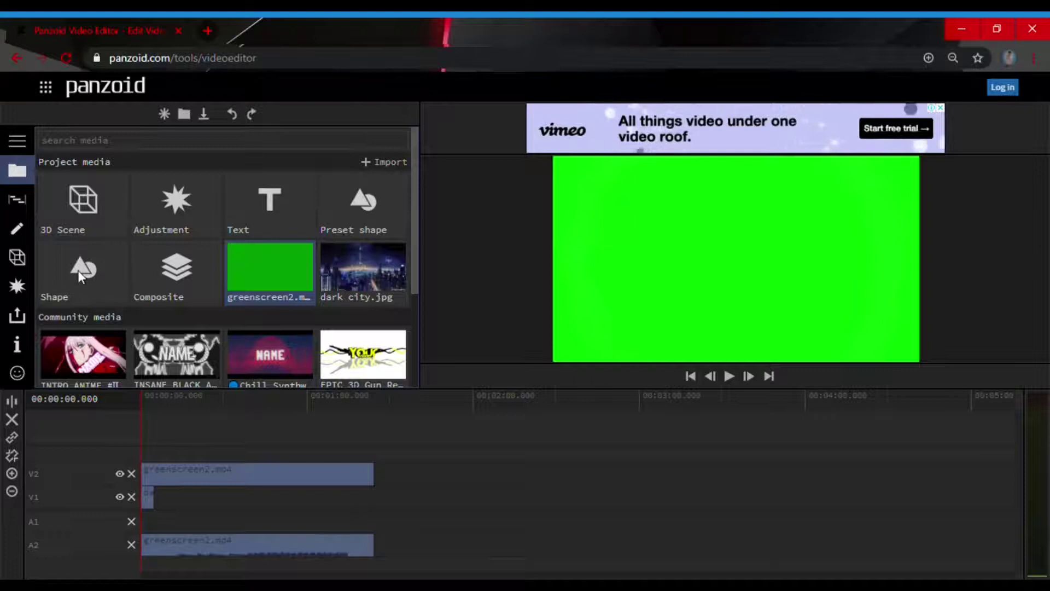
Step: Add a Chroma Key effect to the greenscreen2.mp4 clip on track V2
click(21, 287)
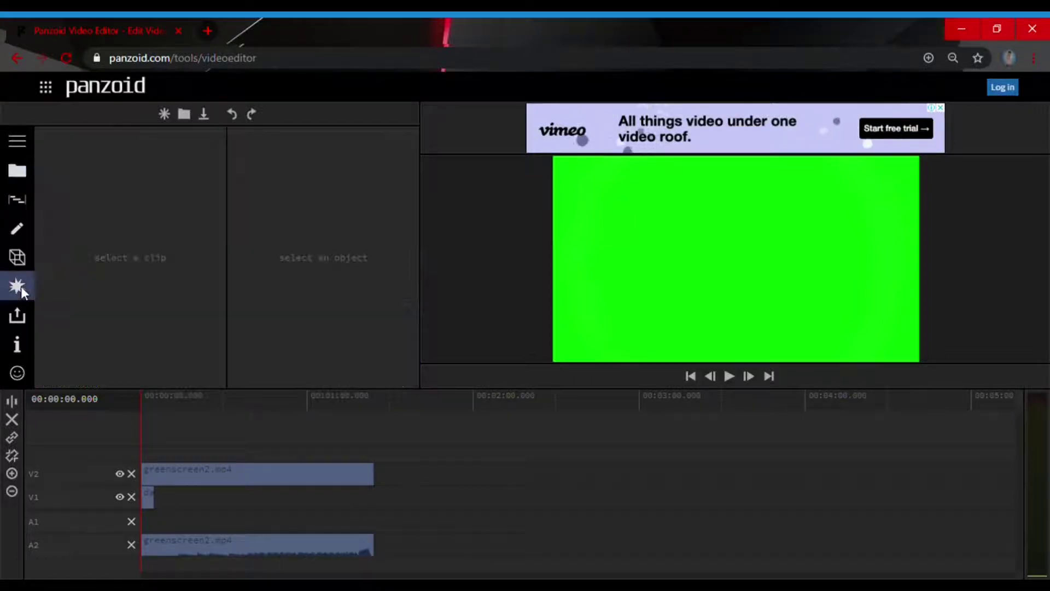
click(216, 476)
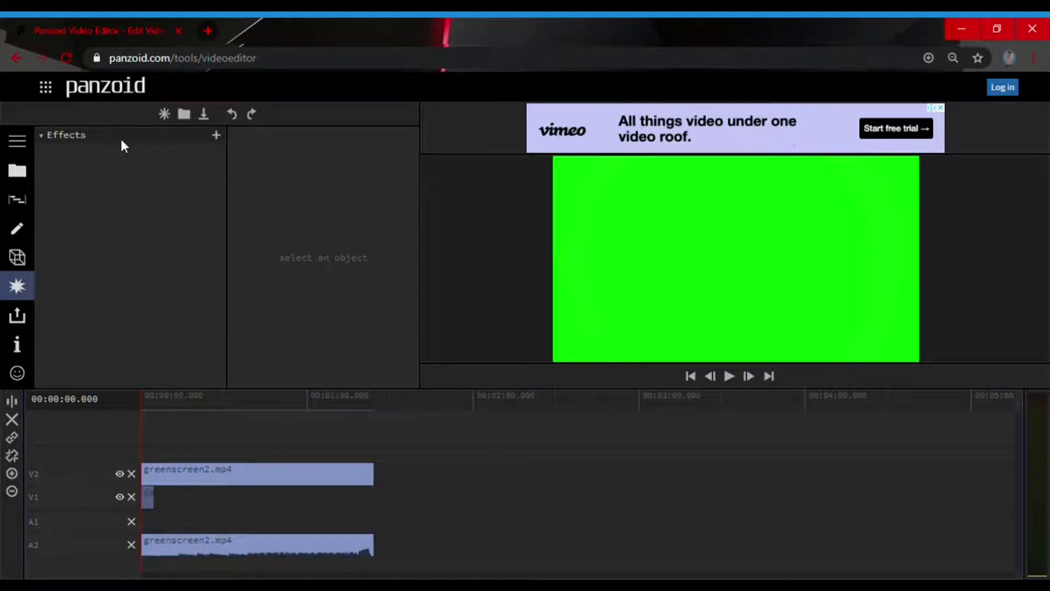
click(215, 135)
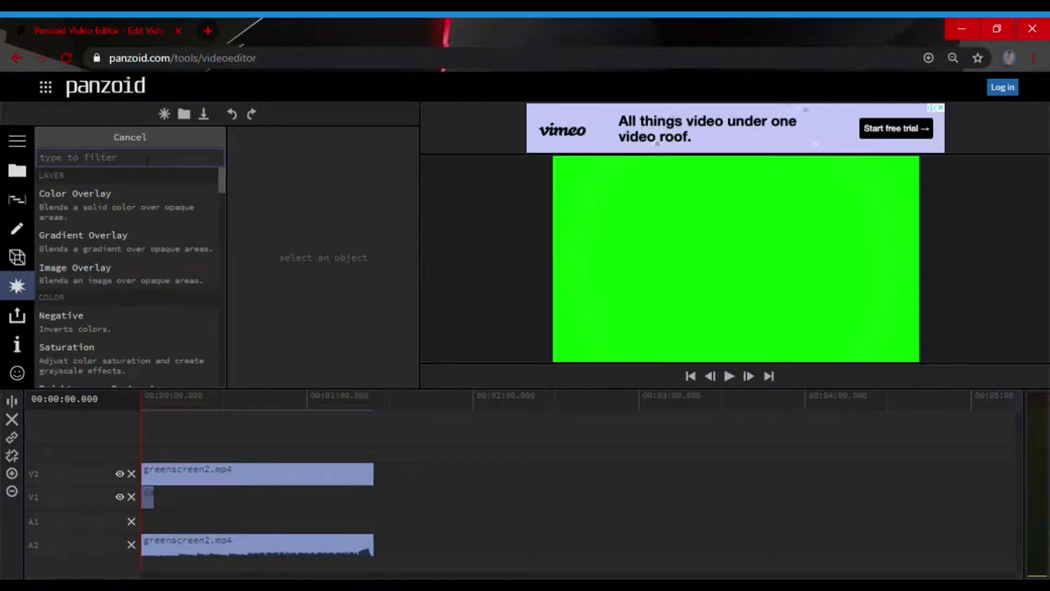
text(chr)
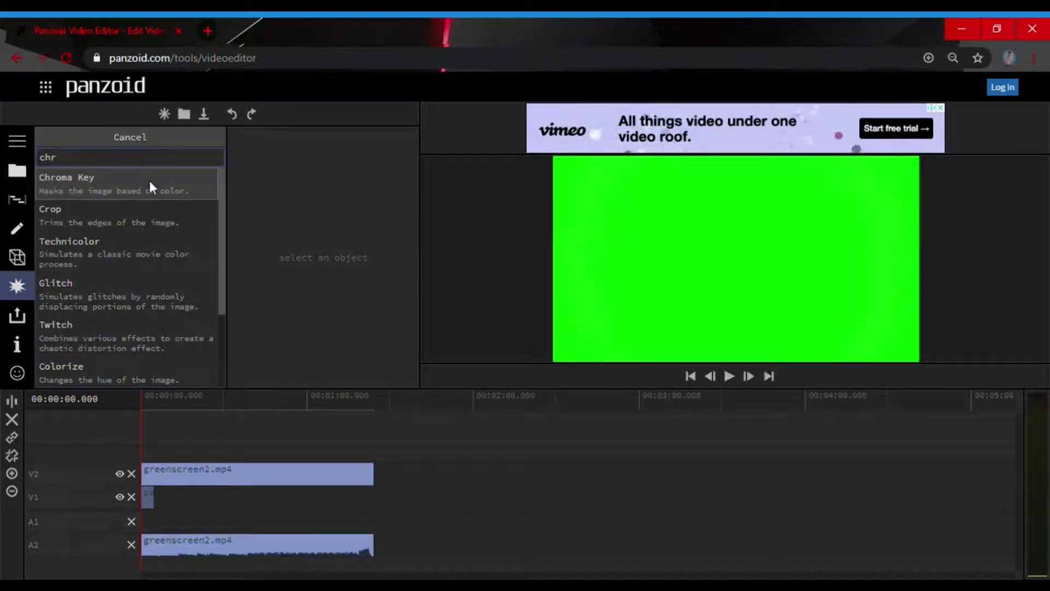
click(148, 178)
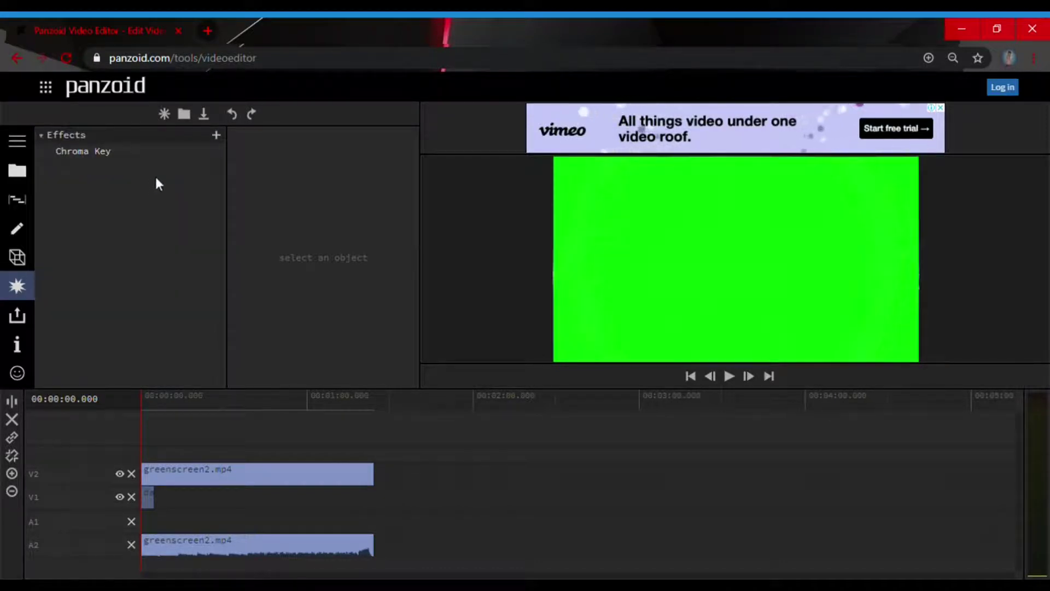
Step: Sample the Chroma Key color from the green background in the preview
click(138, 158)
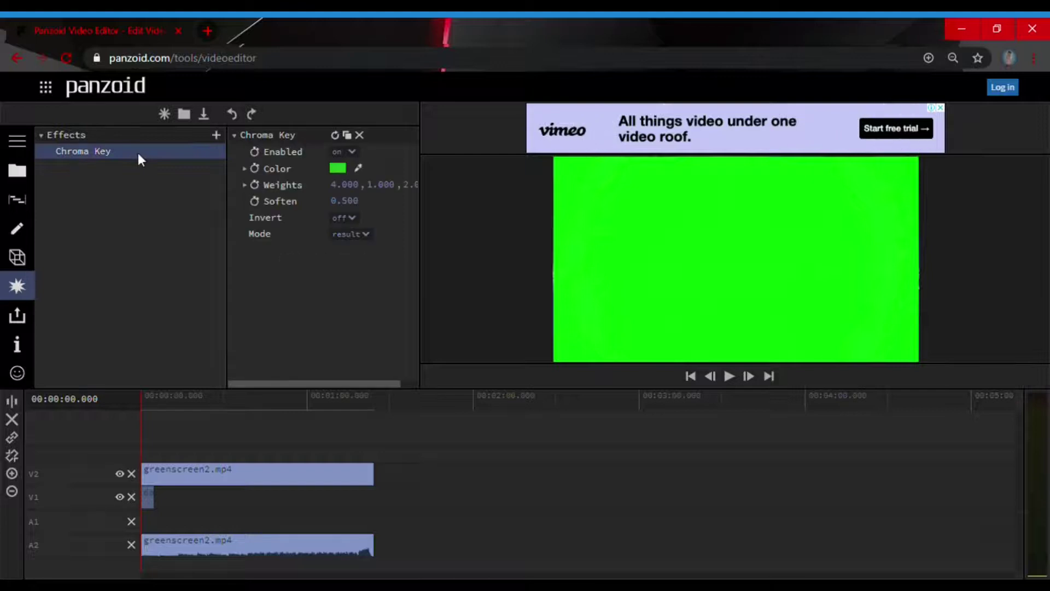
click(358, 168)
click(654, 255)
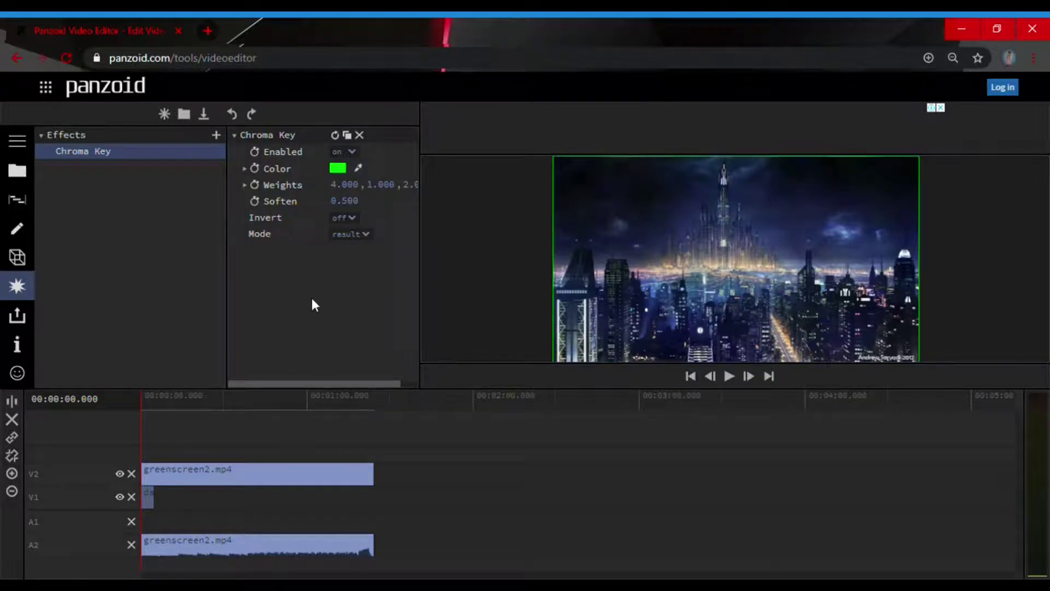
Step: Go to about 3 seconds, where the fireworks show, and lower the third Chroma Key weight to 0.100
click(149, 391)
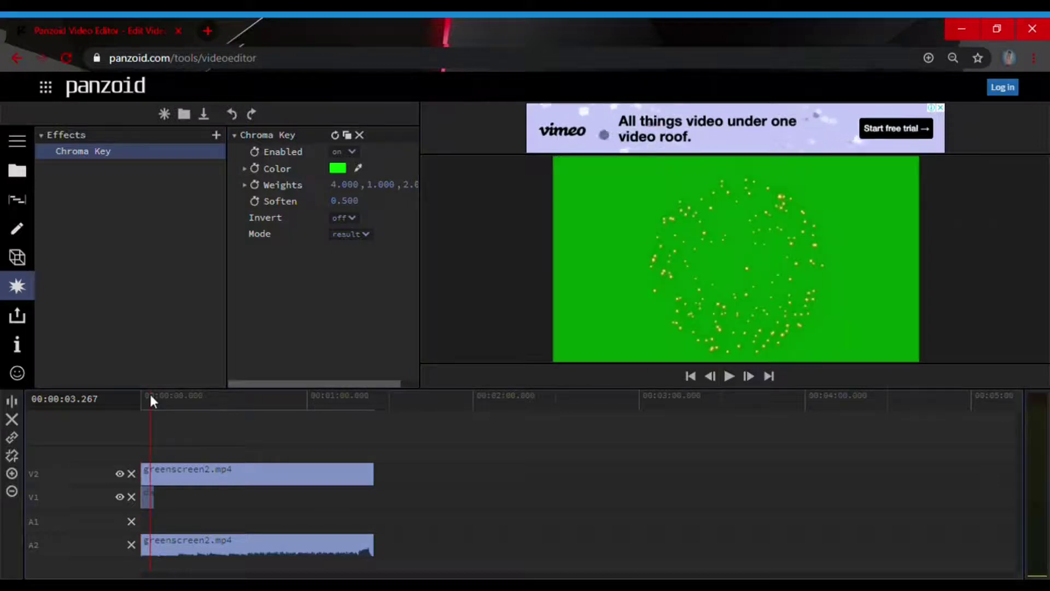
drag(383, 383, 406, 382)
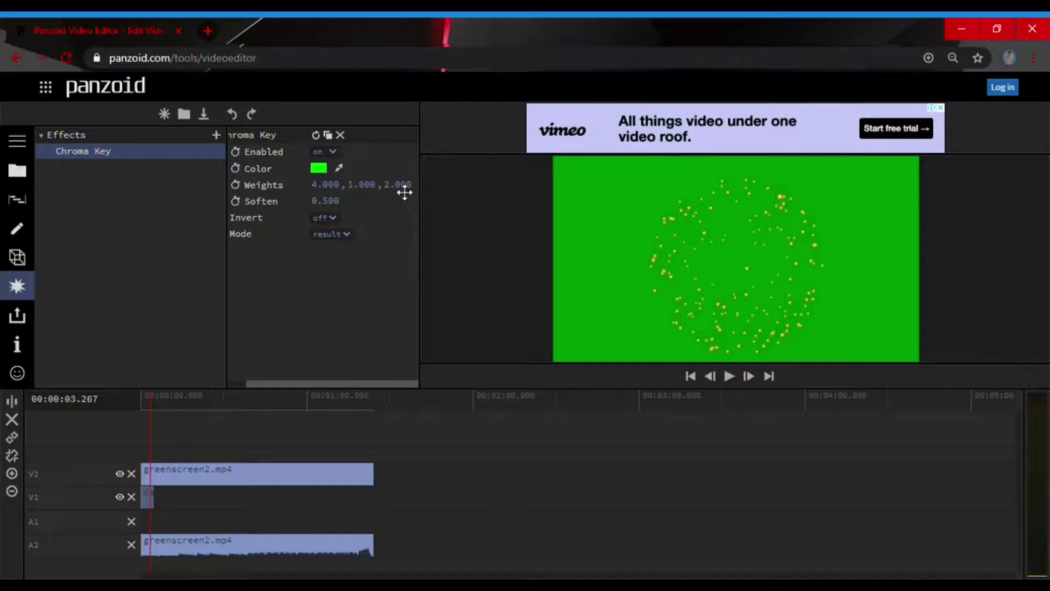
drag(398, 193, 602, 201)
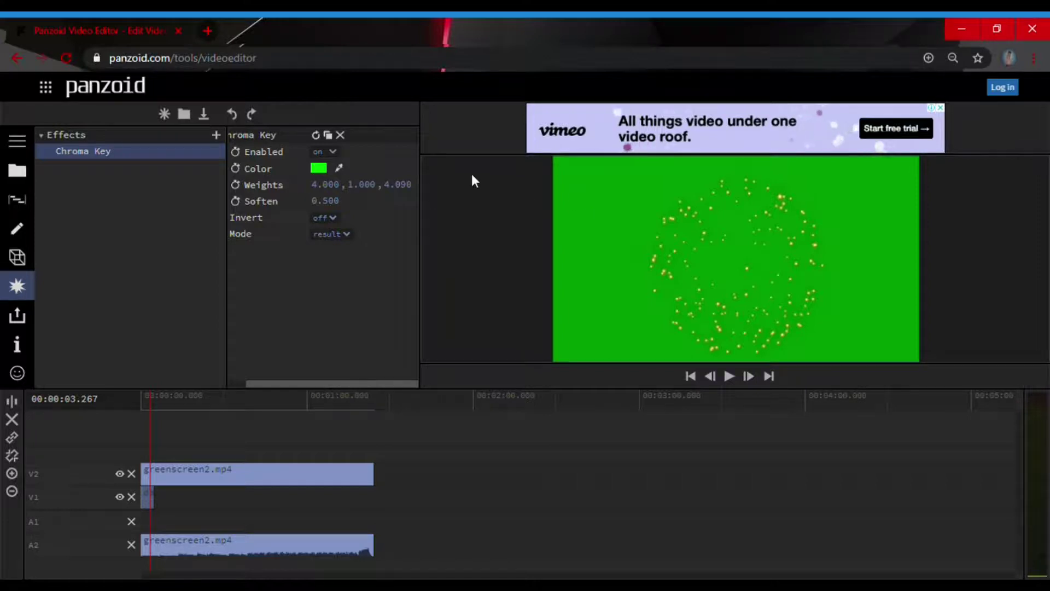
drag(412, 195, 417, 223)
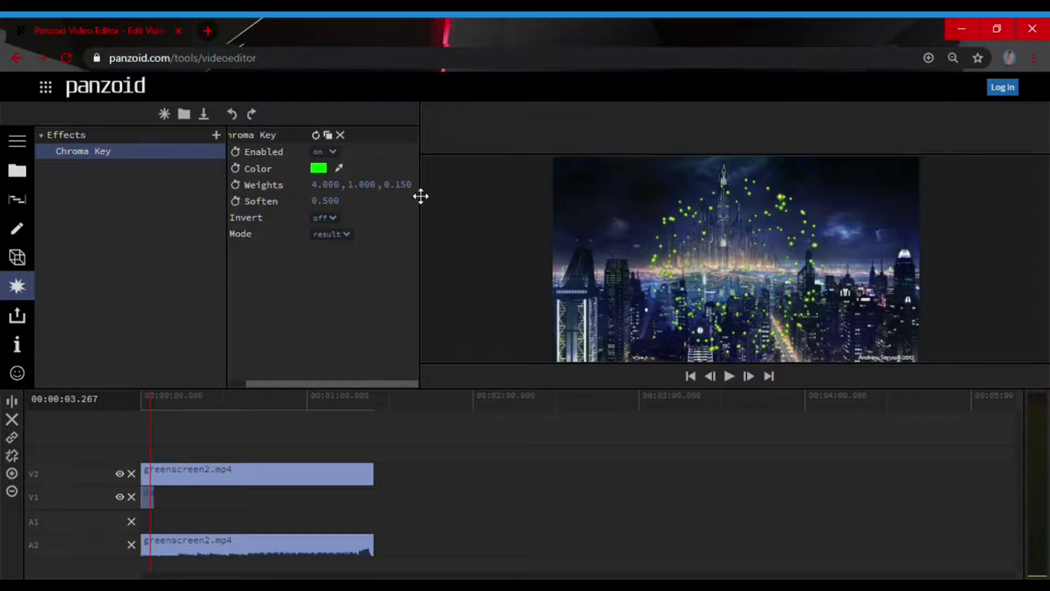
drag(407, 194, 367, 195)
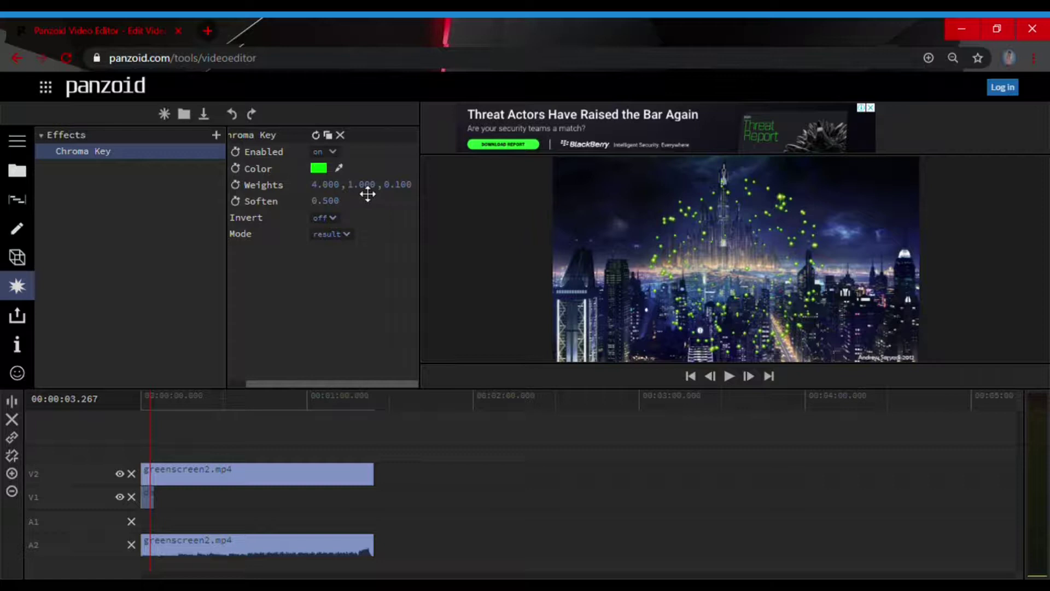
Step: Set the second Chroma Key weight to 1.570 and the first to 1
drag(368, 194, 403, 196)
click(325, 184)
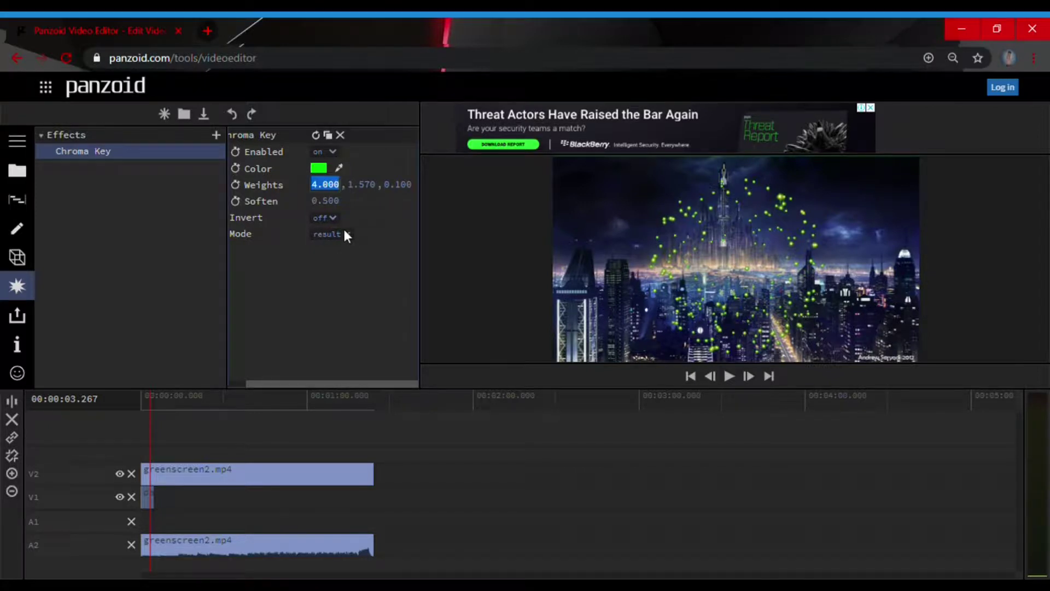
text(1)
key(Return)
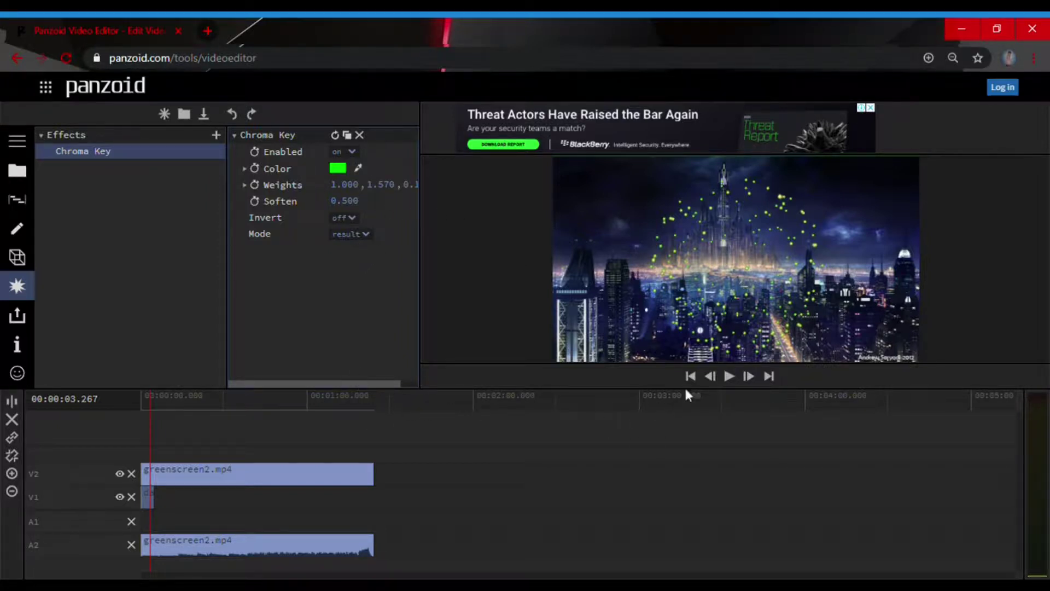
Step: Preview the composite briefly, and extend the dark city.jpg clip on V1 to the end of the greenscreen2.mp4 clip
click(728, 375)
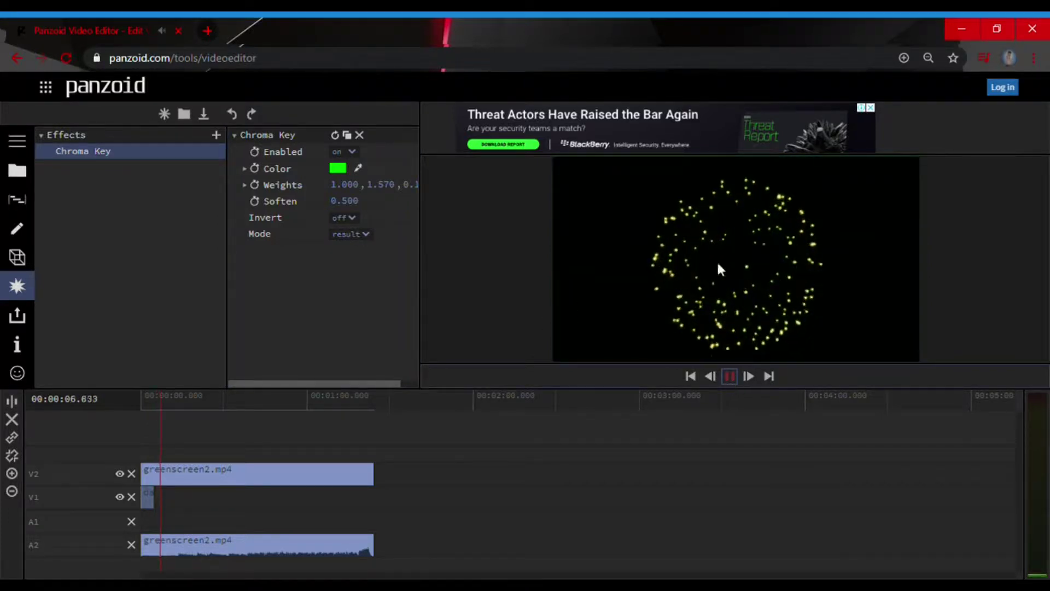
click(730, 377)
drag(146, 496, 375, 510)
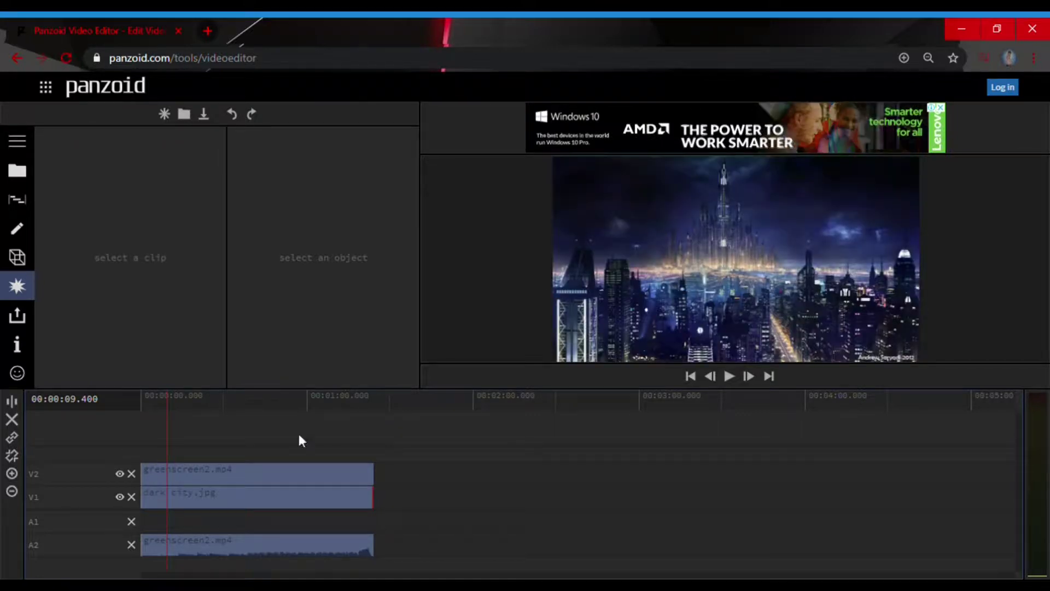
Step: Reopen the greenscreen clip's Chroma Key settings, play to the firework burst at about 10.6 seconds, and set Soften to 0.476
click(259, 470)
click(121, 153)
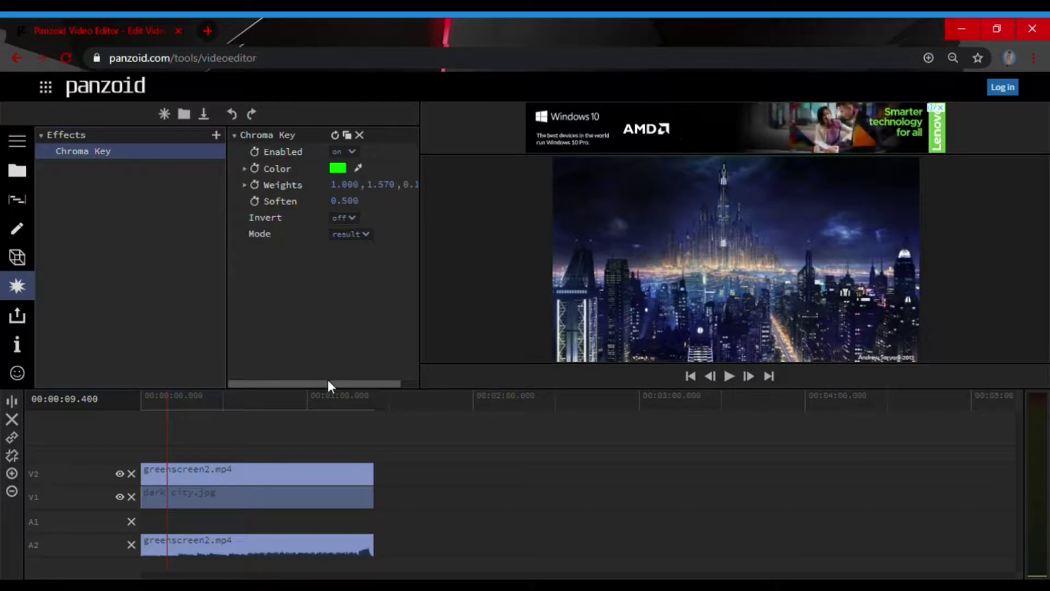
drag(350, 382, 369, 384)
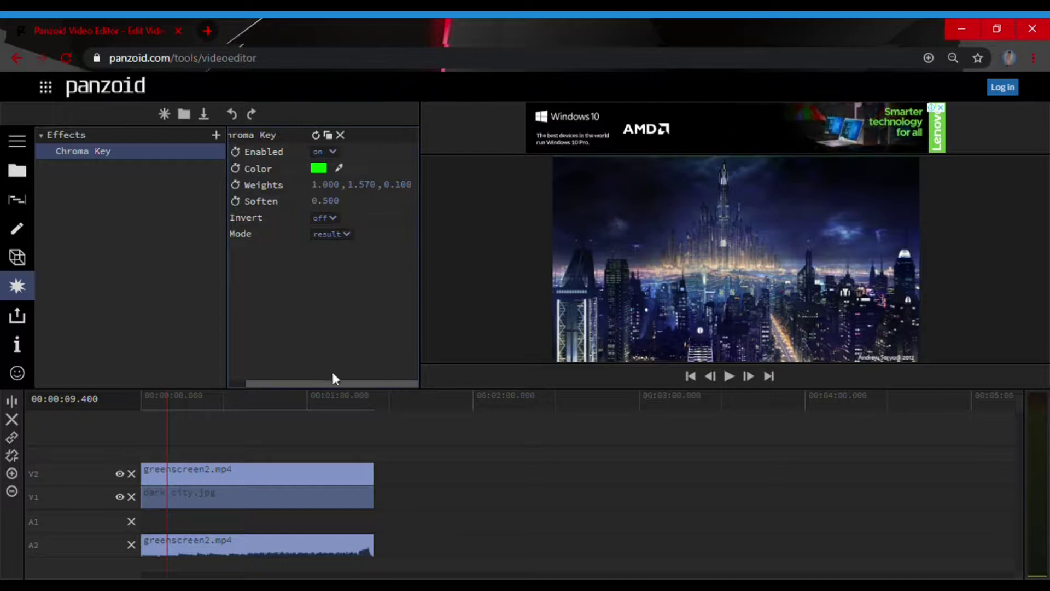
click(728, 376)
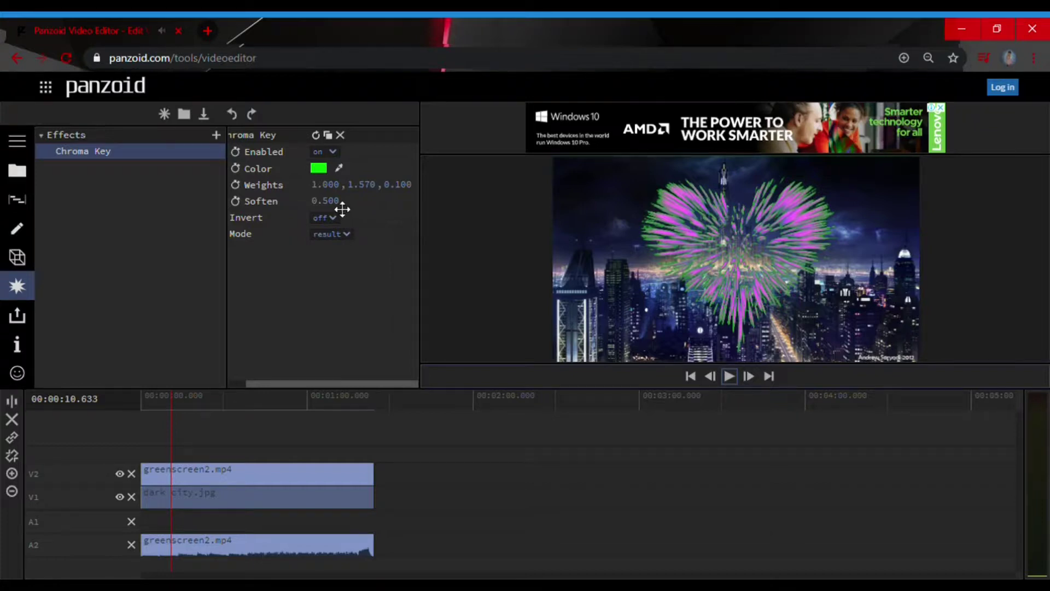
drag(348, 205, 414, 211)
drag(344, 215, 212, 202)
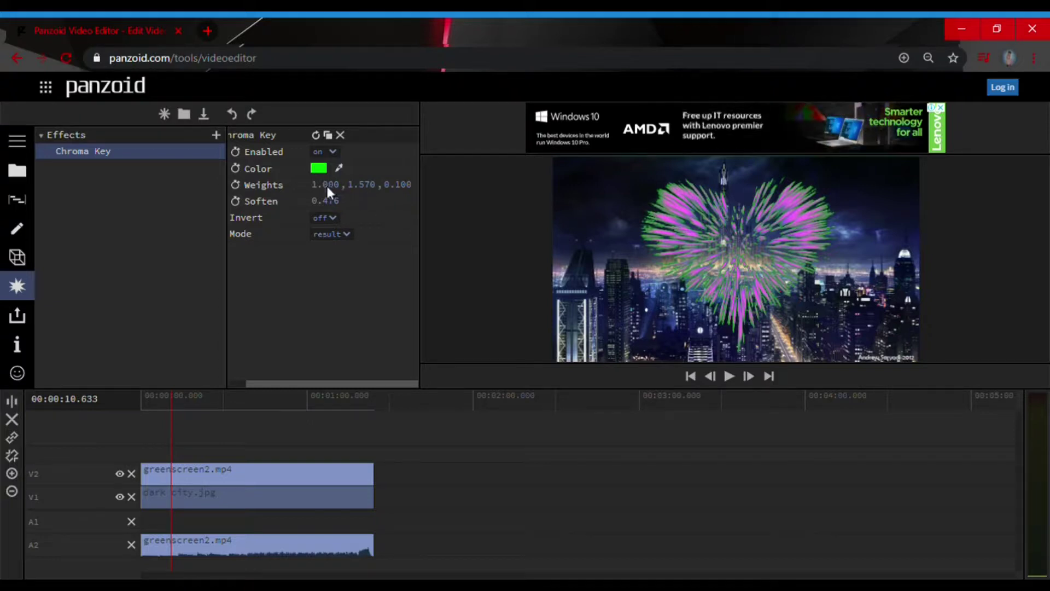
Step: Lower the second Chroma Key weight to 0.140 to remove the green fringe around the fireworks
drag(371, 195, 524, 206)
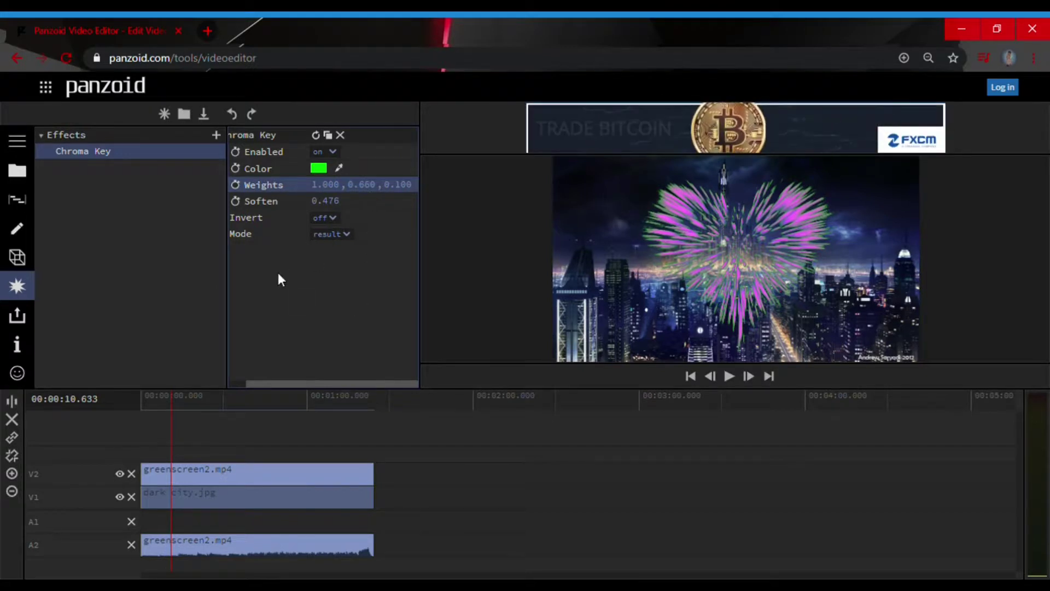
click(132, 151)
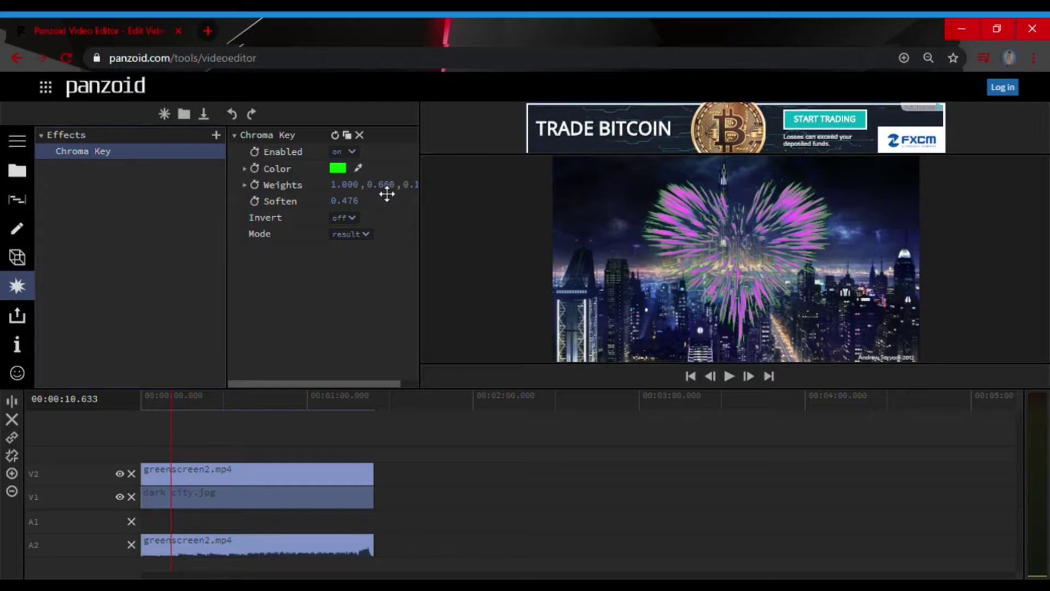
drag(387, 193, 359, 195)
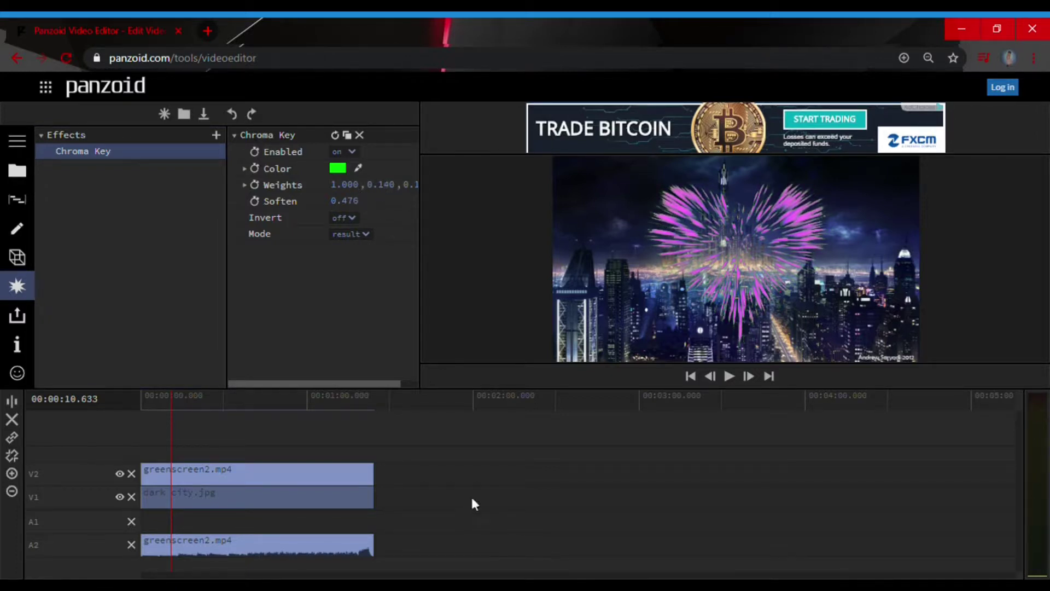
Step: Play the composite from near the start of the timeline to about 22 seconds to check the keyed fireworks
click(155, 403)
click(728, 376)
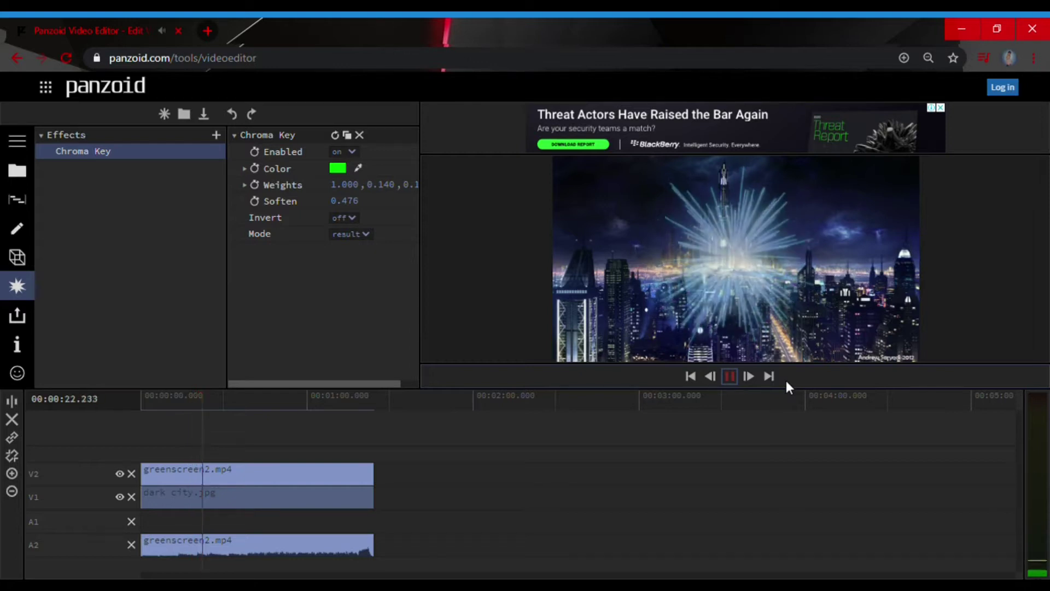
click(729, 375)
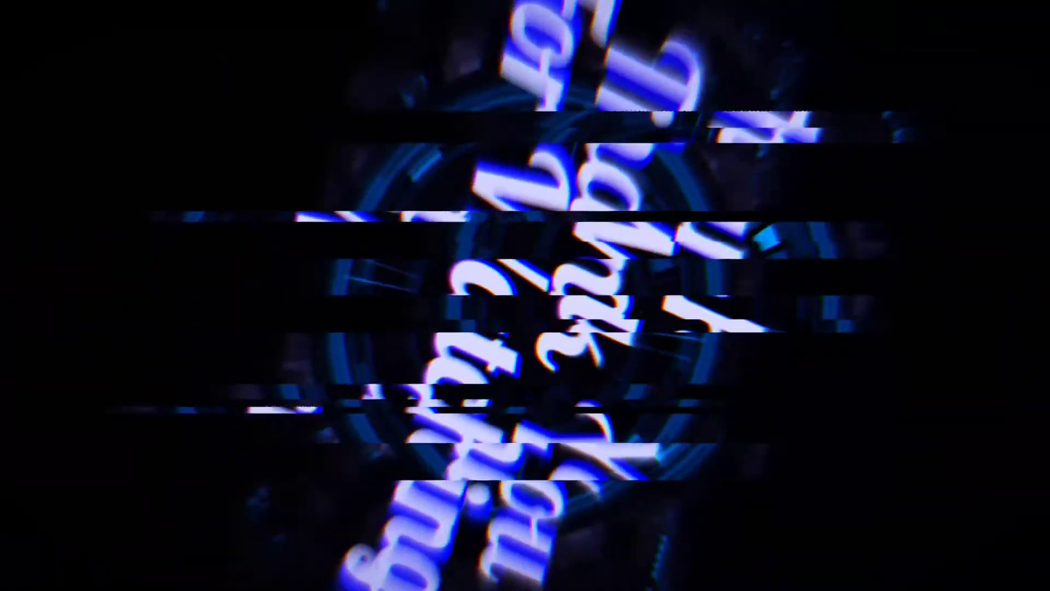